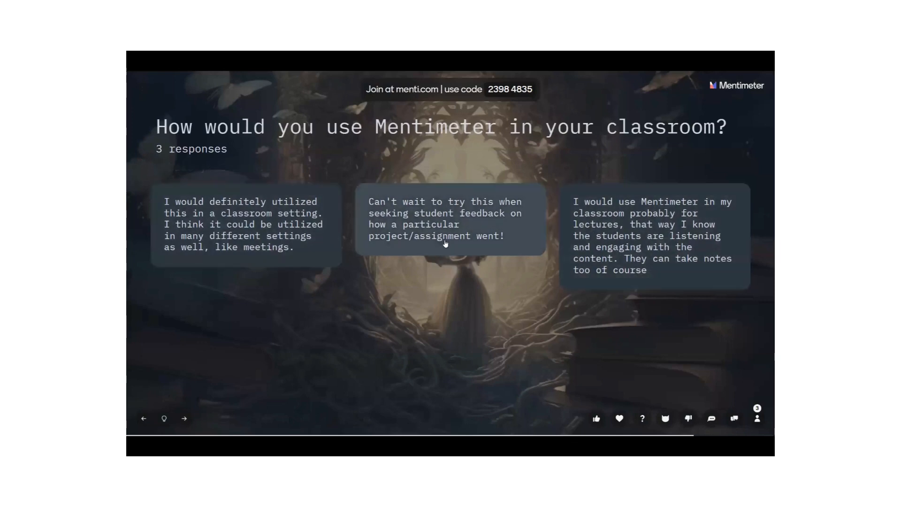
# Advance through the remaining slides to the end of the presentation, then exit to the home page.
pyautogui.click(183, 421)
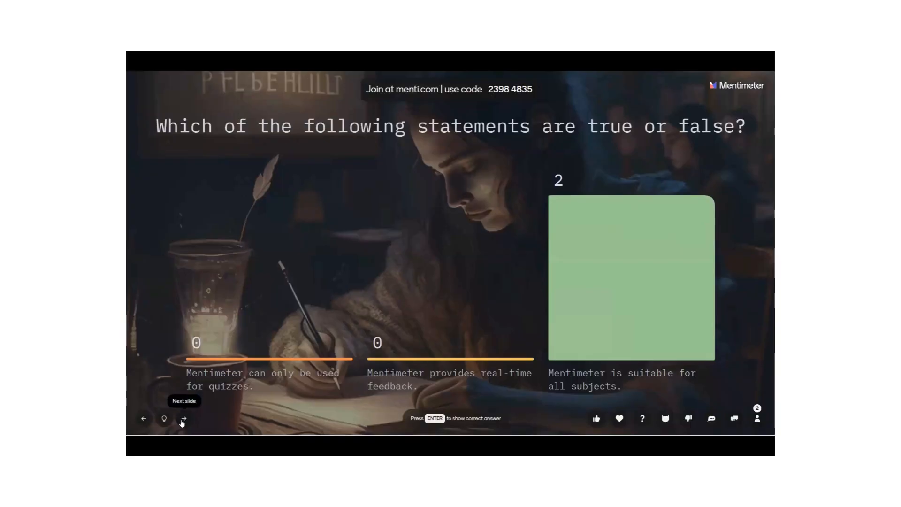
pyautogui.click(183, 421)
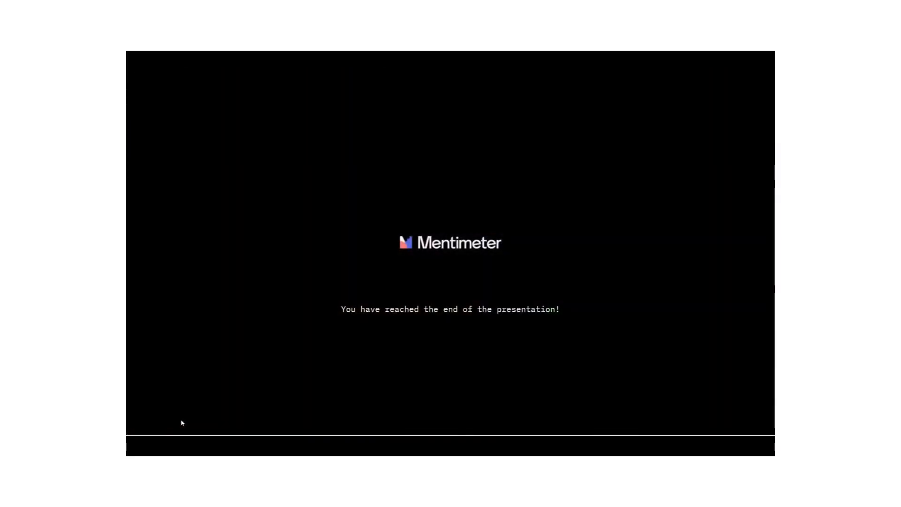
pyautogui.press('Escape')
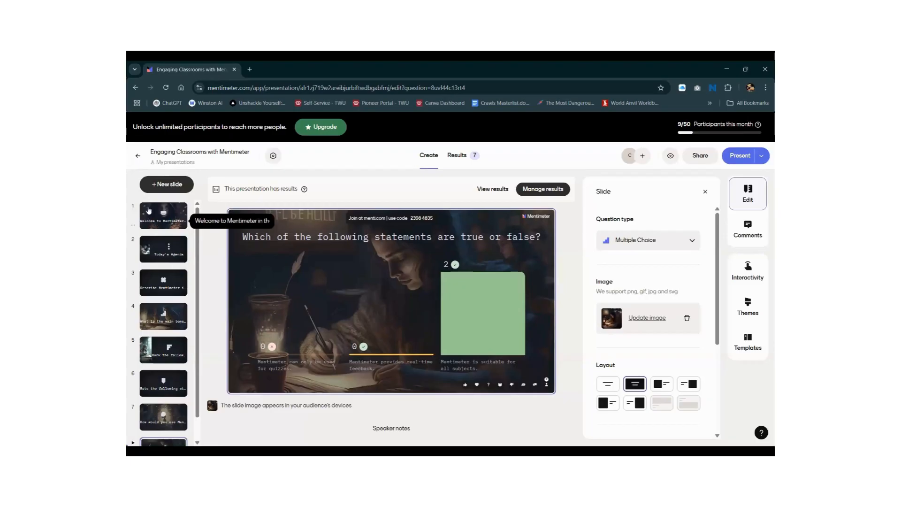
pyautogui.click(134, 156)
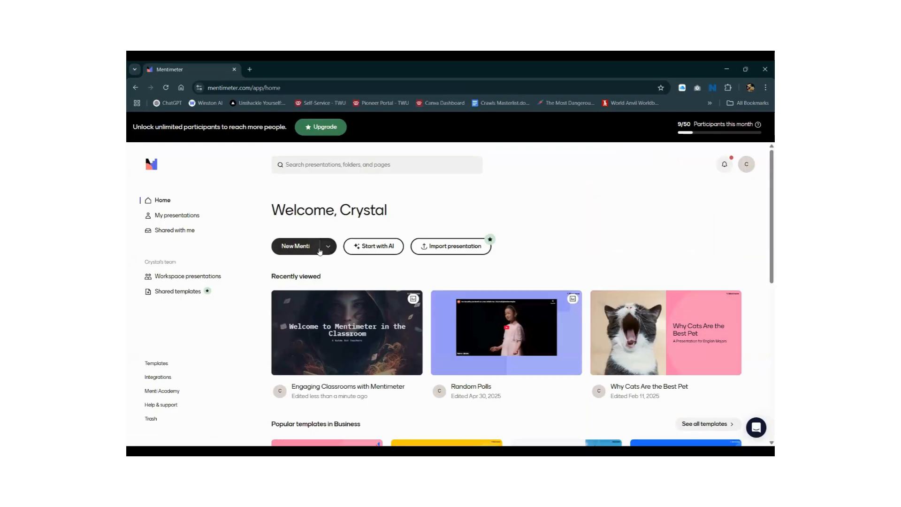
# Start an AI-generated presentation with the prompt "I want to make a presentation on multimodality for my english class.".
pyautogui.click(382, 250)
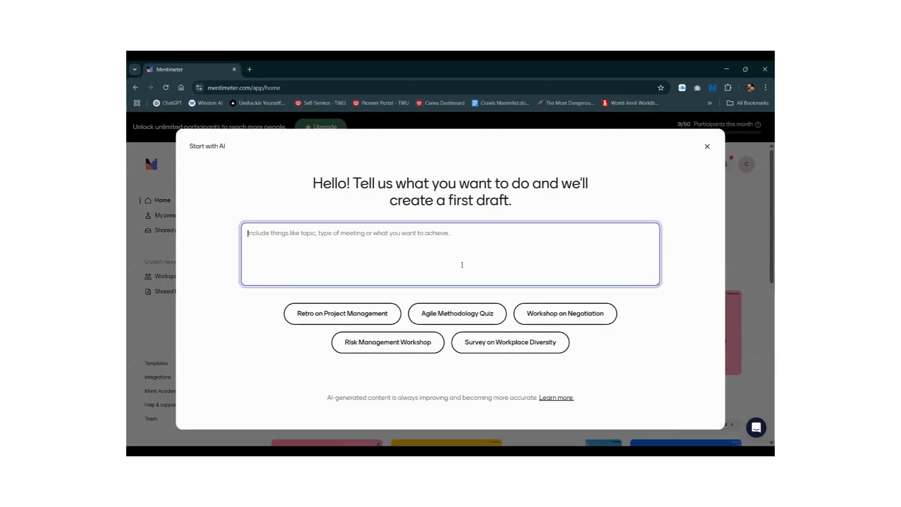
pyautogui.write('I want')
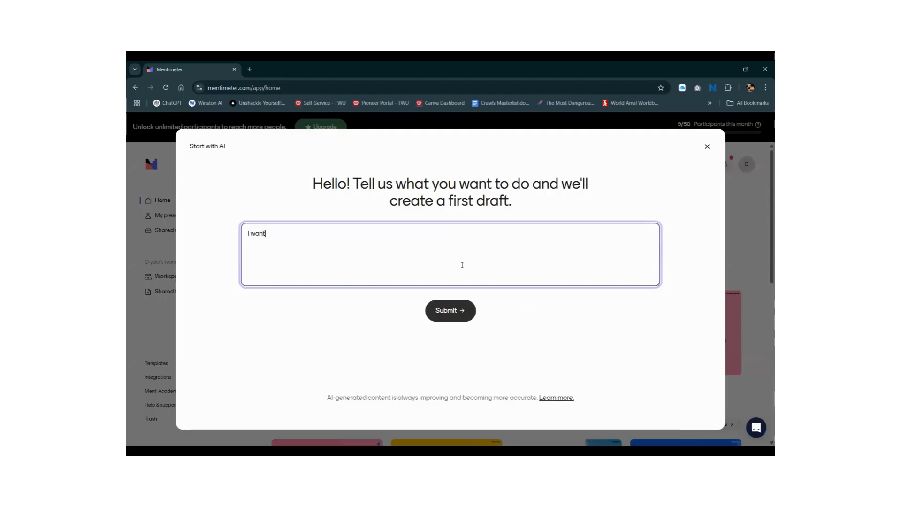
pyautogui.write(' to make a presentation on m')
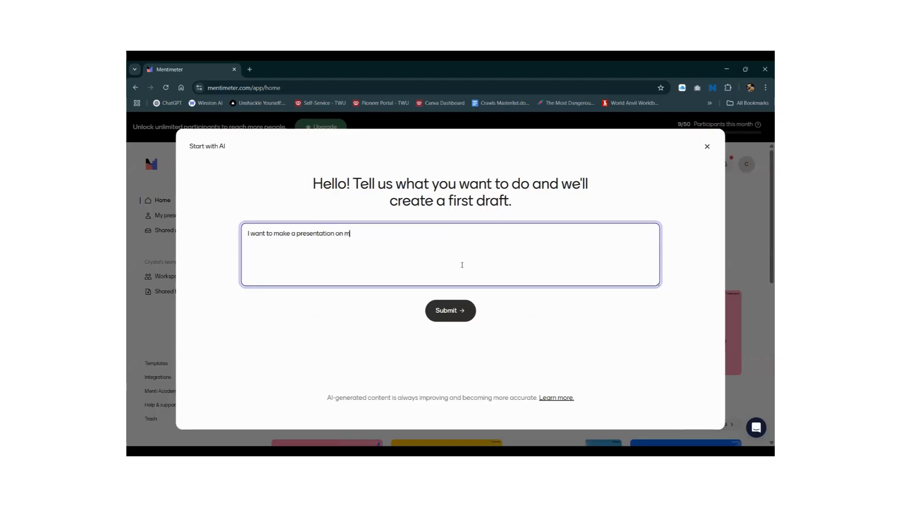
pyautogui.write('ultimodality for my en')
pyautogui.write('glish d')
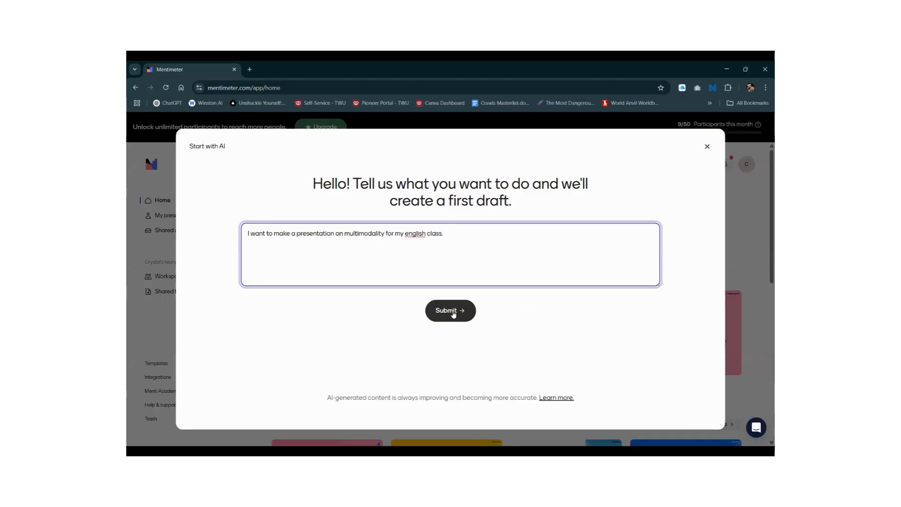
pyautogui.click(454, 314)
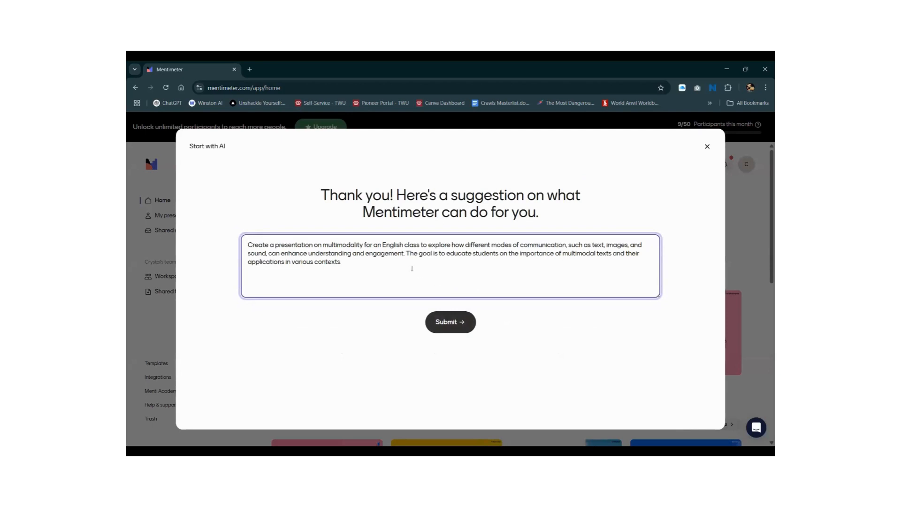
# Generate the draft from the suggested multimodality description with the pink theme and open it for editing.
pyautogui.moveTo(381, 275); pyautogui.dragTo(194, 232)
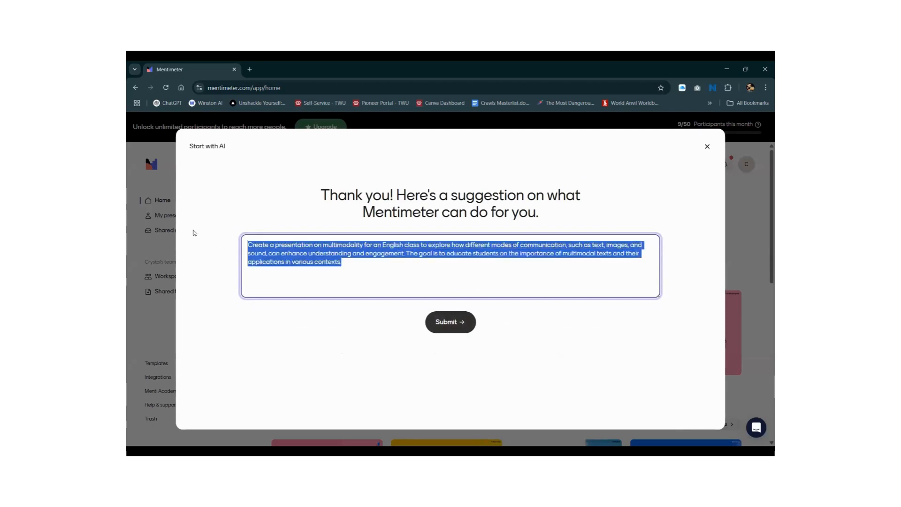
pyautogui.click(443, 276)
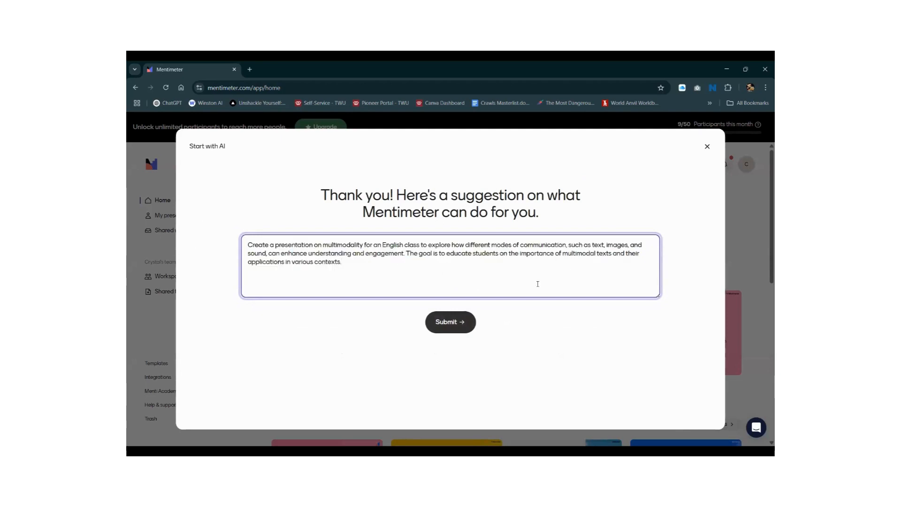
pyautogui.click(453, 319)
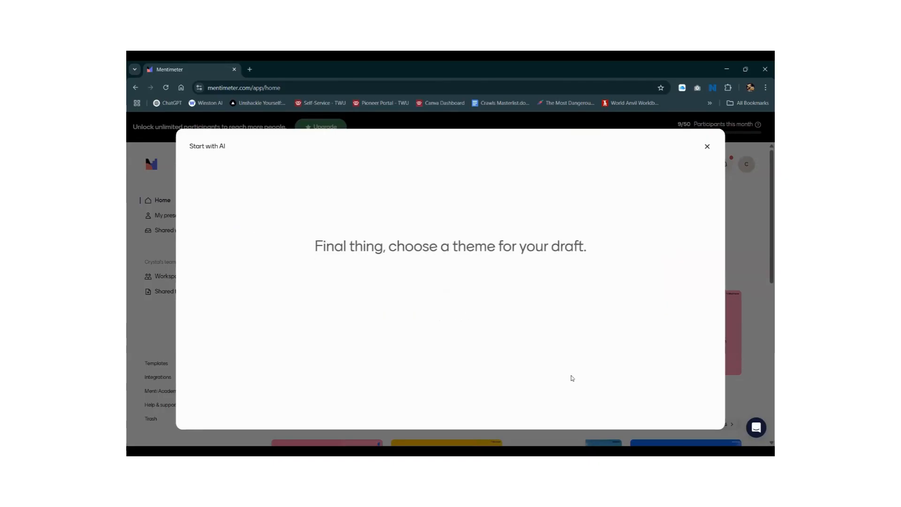
pyautogui.click(603, 288)
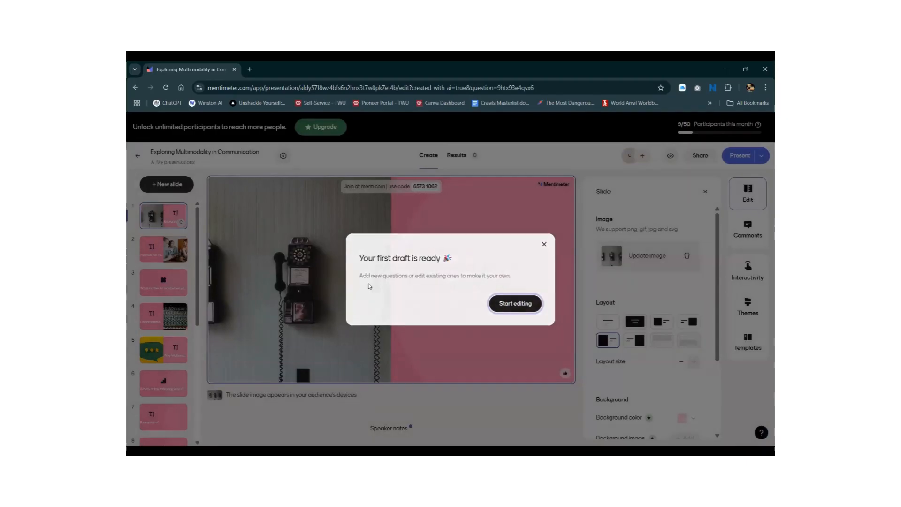
pyautogui.click(515, 304)
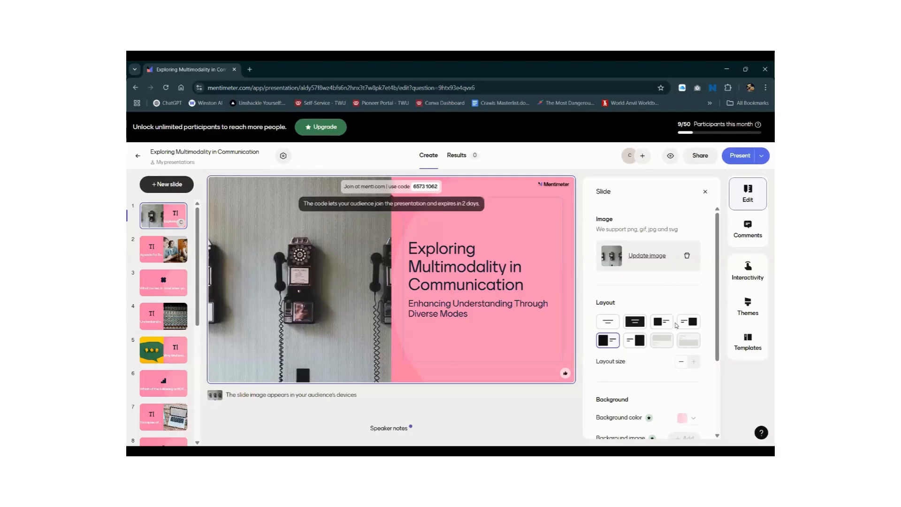
# Show the joining QR code on the title slide and hide it again.
pyautogui.scroll(-2, 657, 281)
pyautogui.click(695, 420)
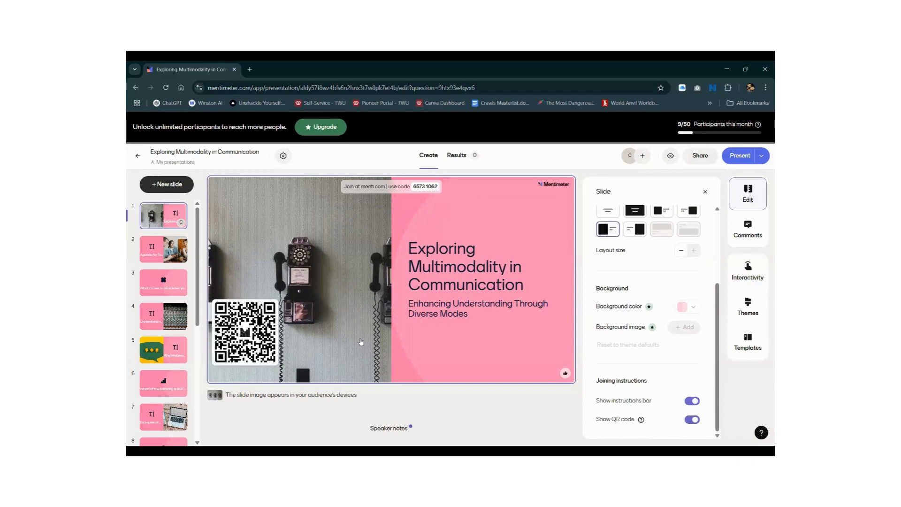
pyautogui.click(693, 421)
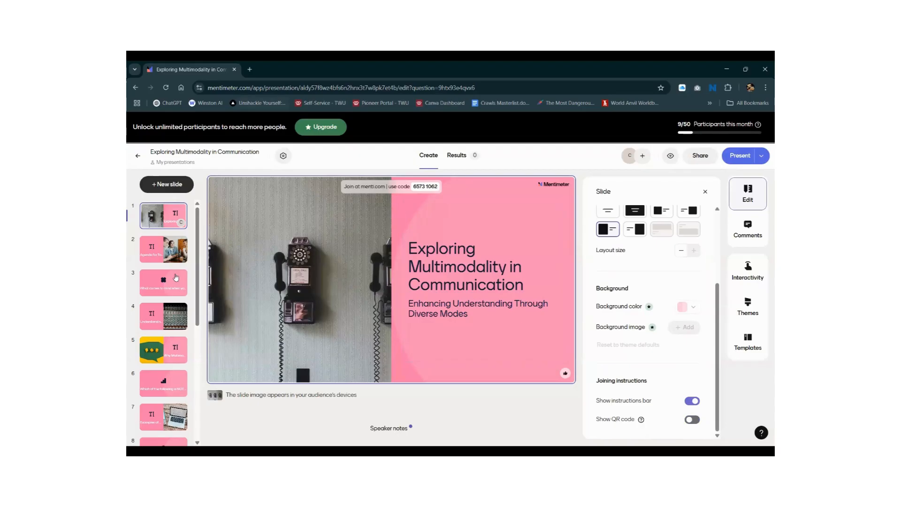
# Review the generated slides from the agenda through the closing takeaway question, dismissing the AI content feedback request.
pyautogui.click(161, 247)
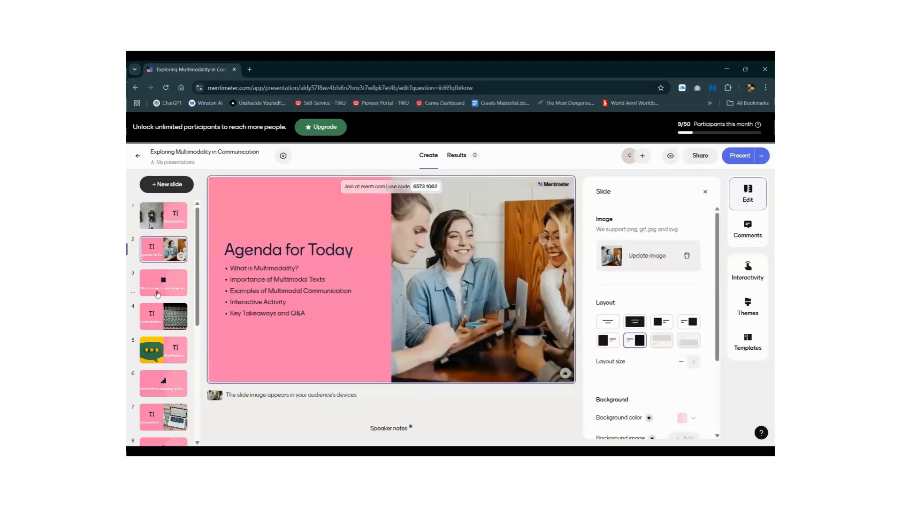
pyautogui.click(163, 283)
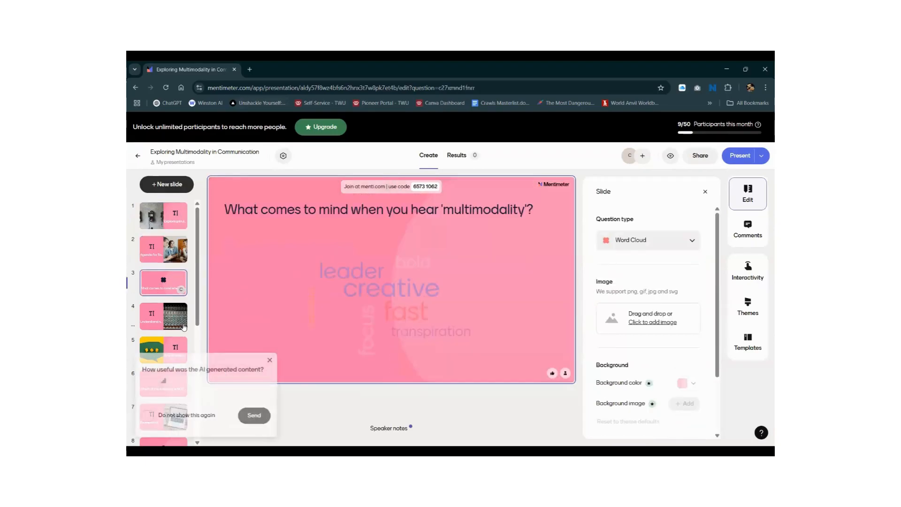
pyautogui.click(184, 328)
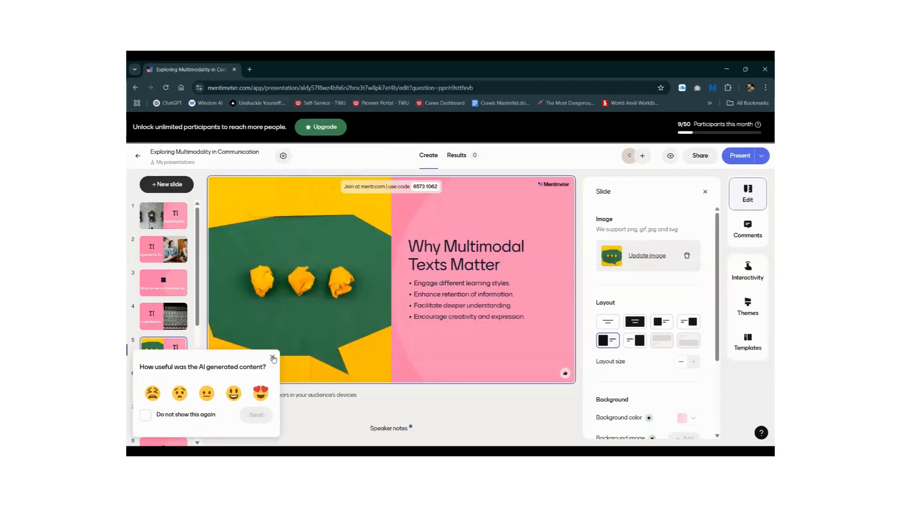
pyautogui.click(272, 359)
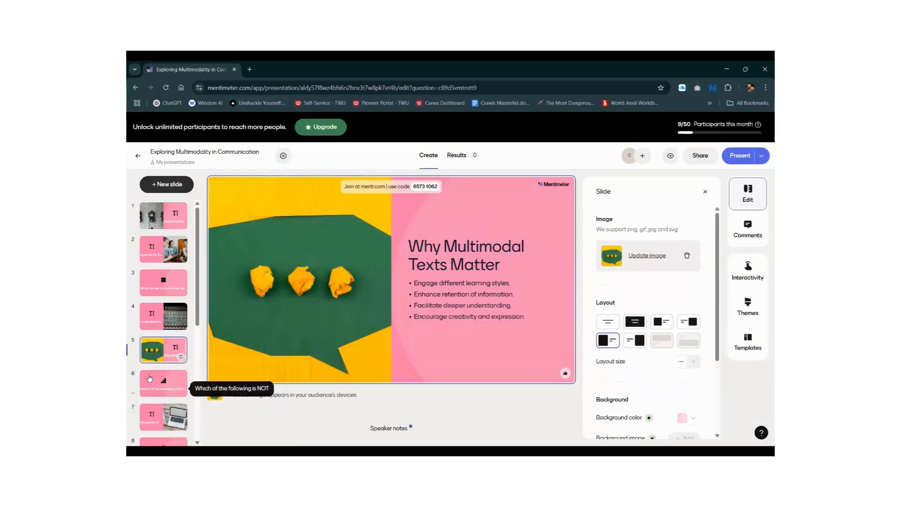
pyautogui.click(163, 389)
pyautogui.scroll(-2, 150, 375)
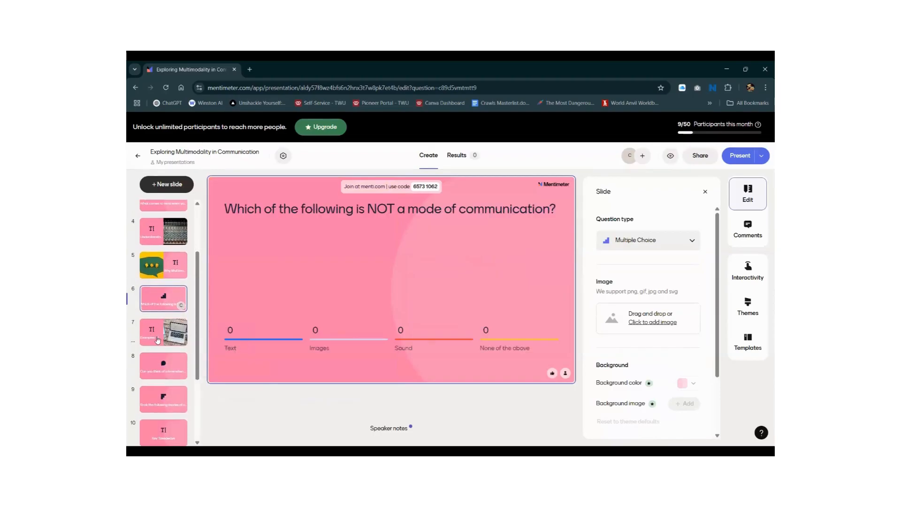
pyautogui.click(159, 377)
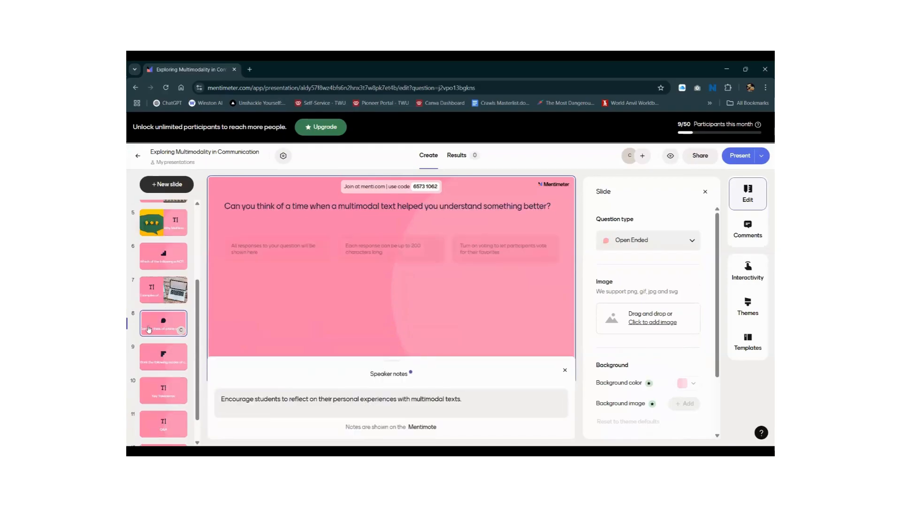
pyautogui.click(160, 356)
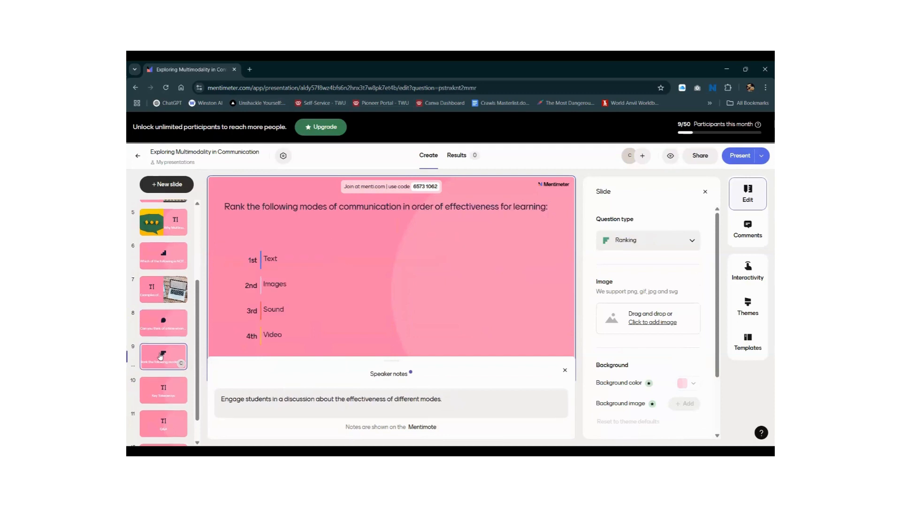
pyautogui.scroll(-1, 161, 375)
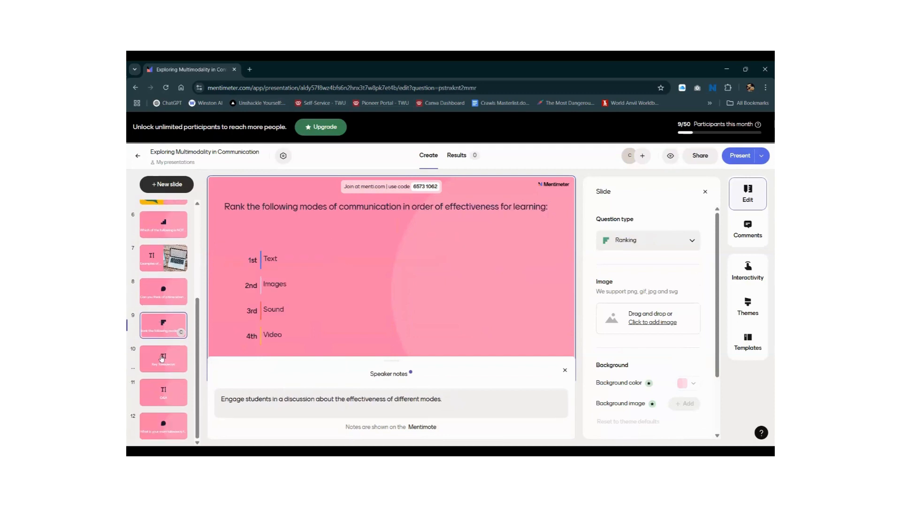
pyautogui.click(163, 396)
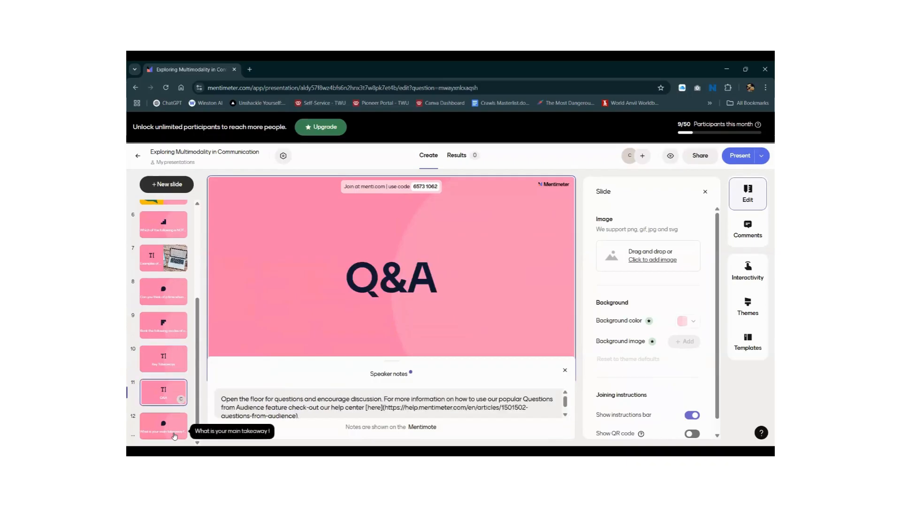
pyautogui.click(174, 436)
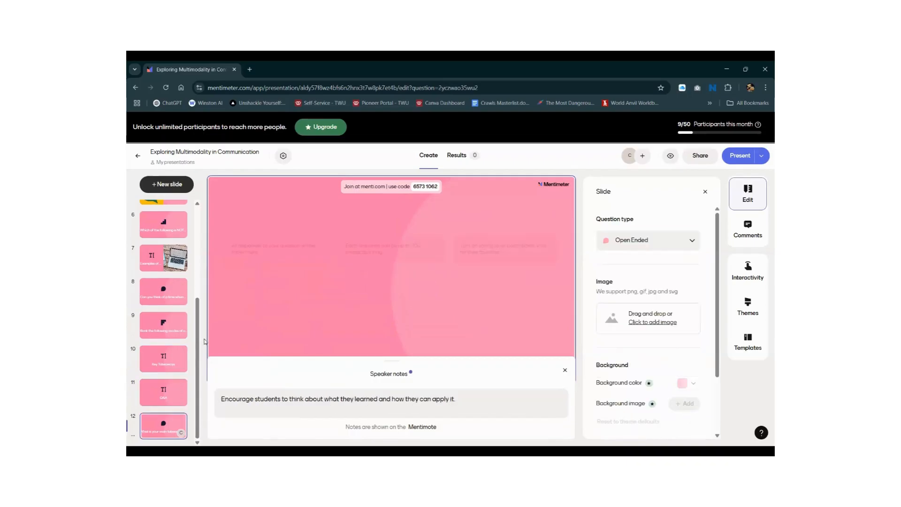
pyautogui.scroll(5, 184, 234)
# Examine the types offered for a new slide and the question types offered for the takeaway slide, without choosing any.
pyautogui.click(167, 185)
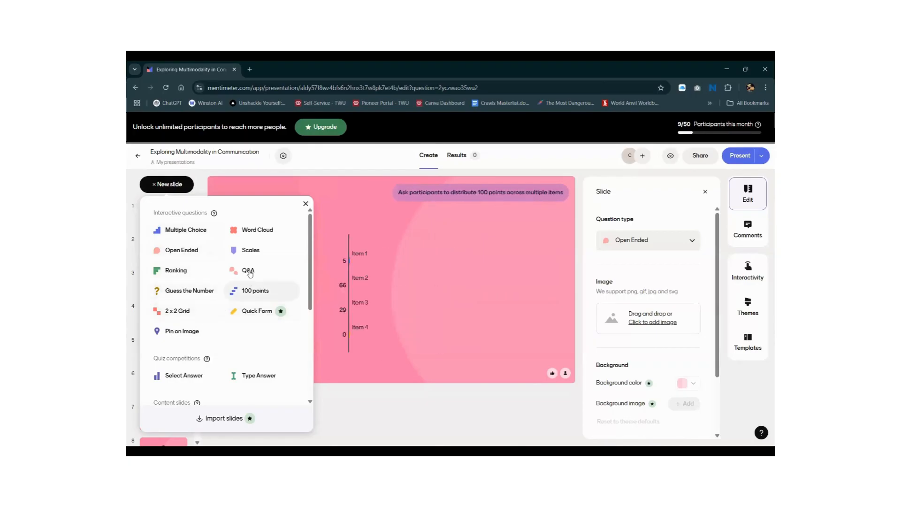
pyautogui.scroll(-2, 234, 289)
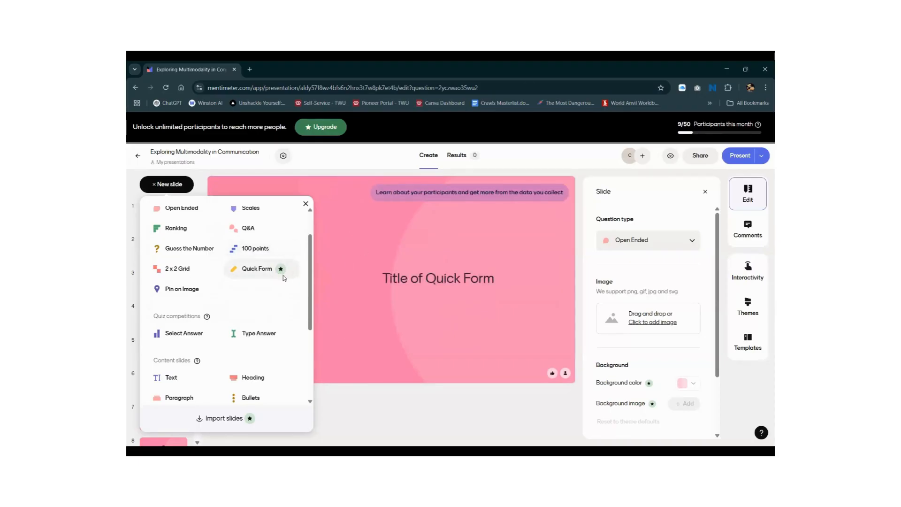
pyautogui.scroll(-6, 284, 277)
pyautogui.scroll(4, 196, 297)
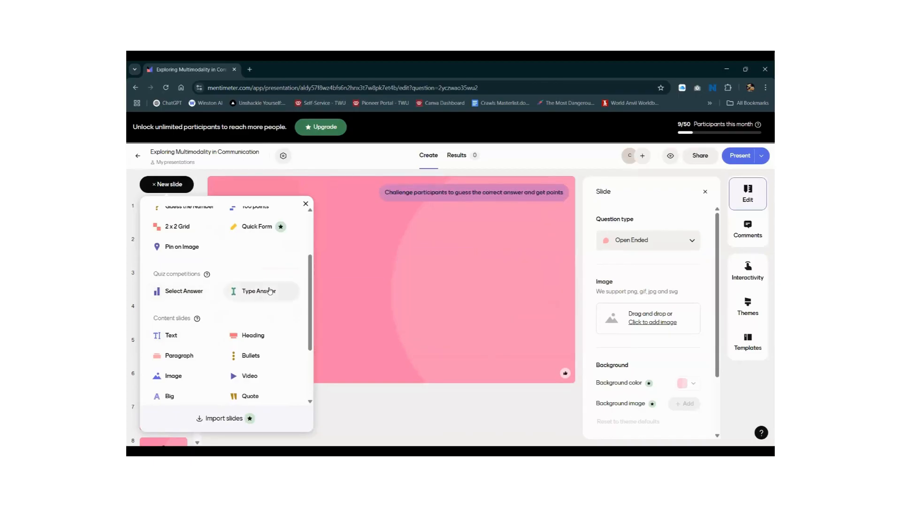
pyautogui.scroll(-4, 171, 305)
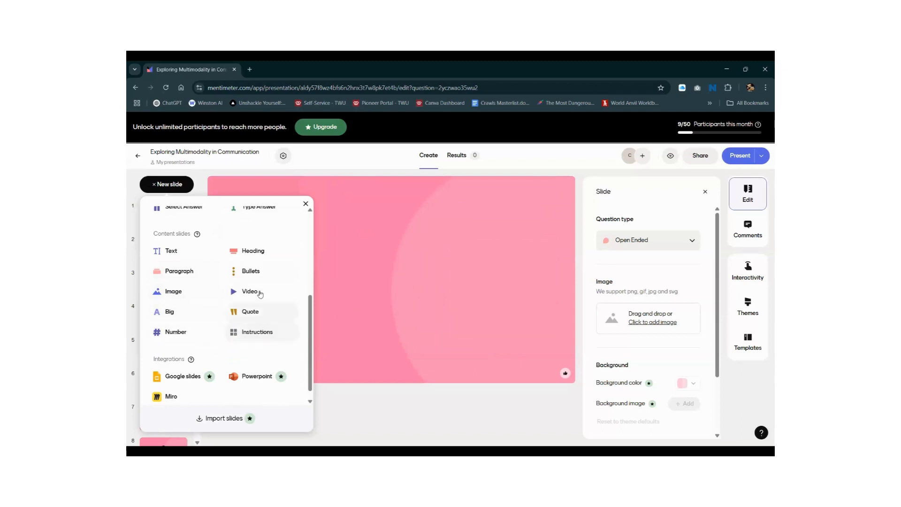
pyautogui.scroll(-1, 197, 352)
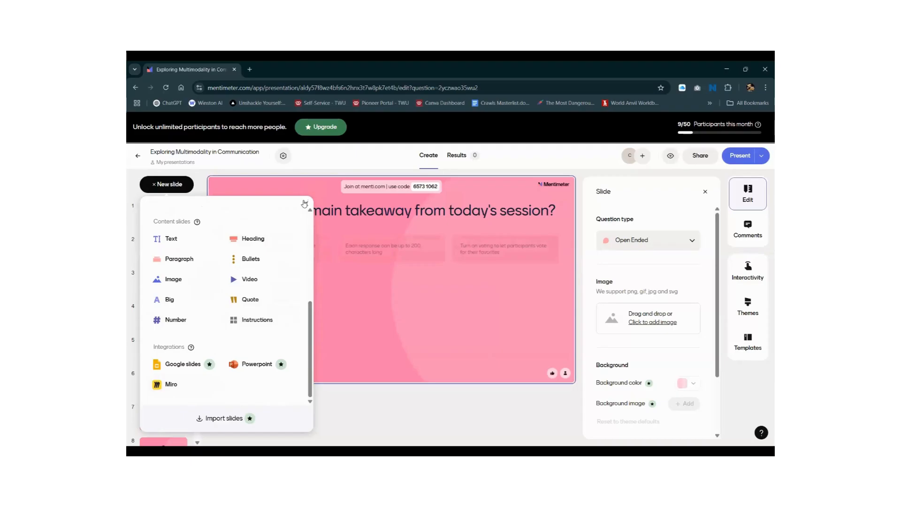
pyautogui.click(304, 204)
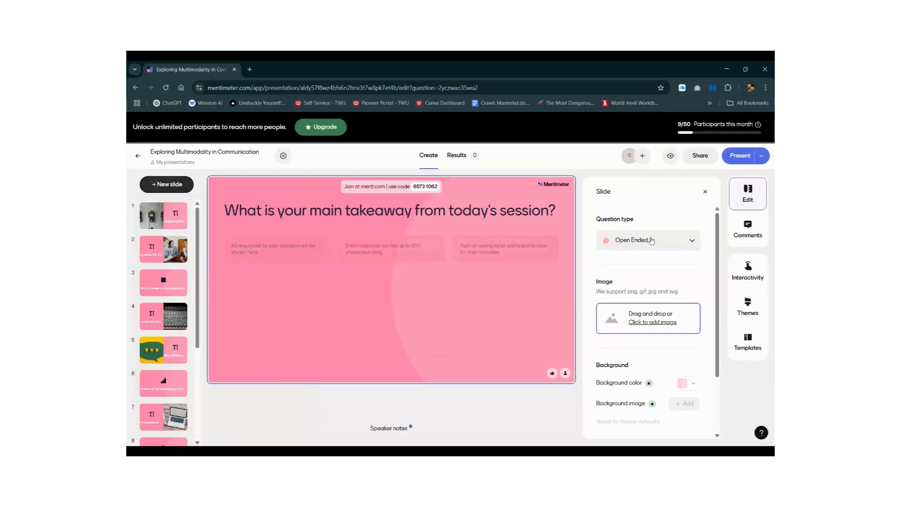
pyautogui.click(632, 248)
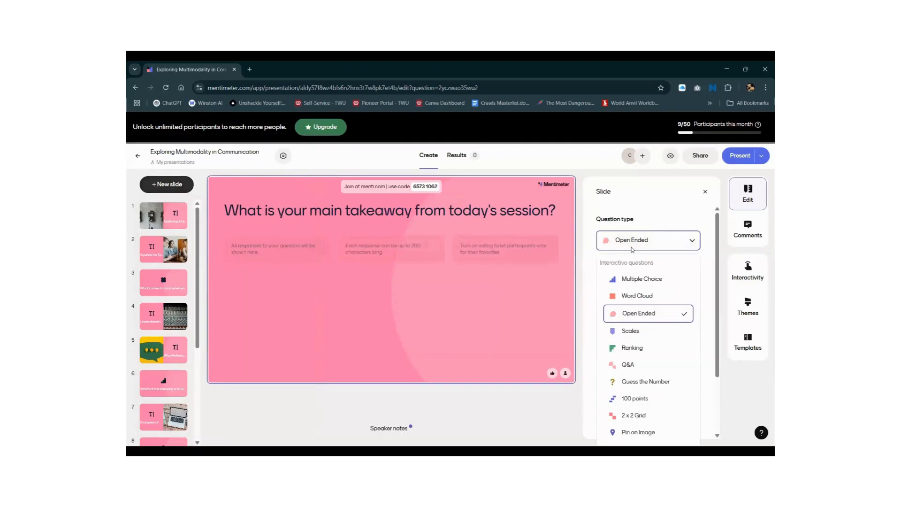
pyautogui.click(632, 249)
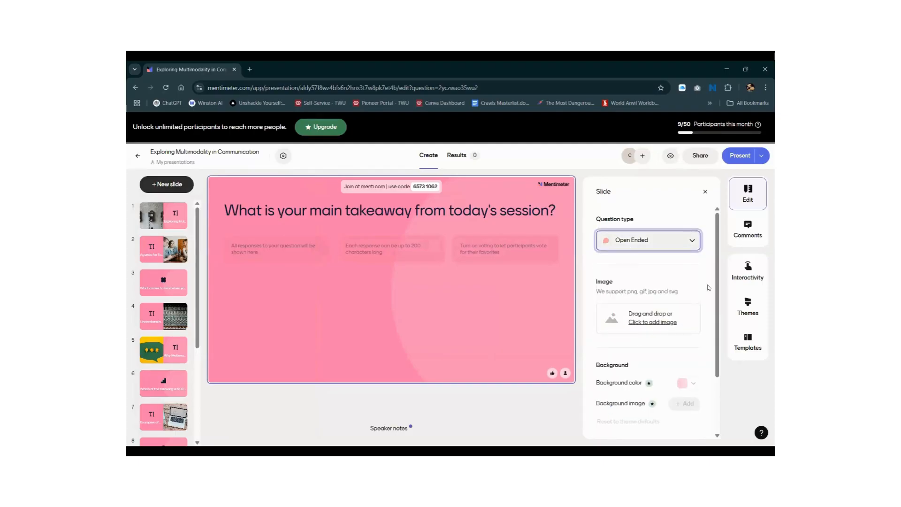
# Browse the default themes and the option for custom themes without applying any, and close the theme list.
pyautogui.click(754, 305)
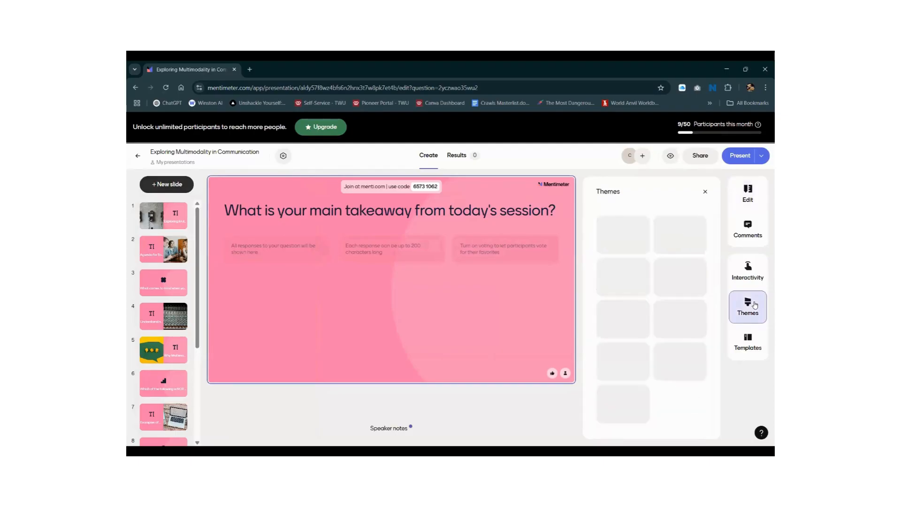
pyautogui.scroll(-3, 661, 318)
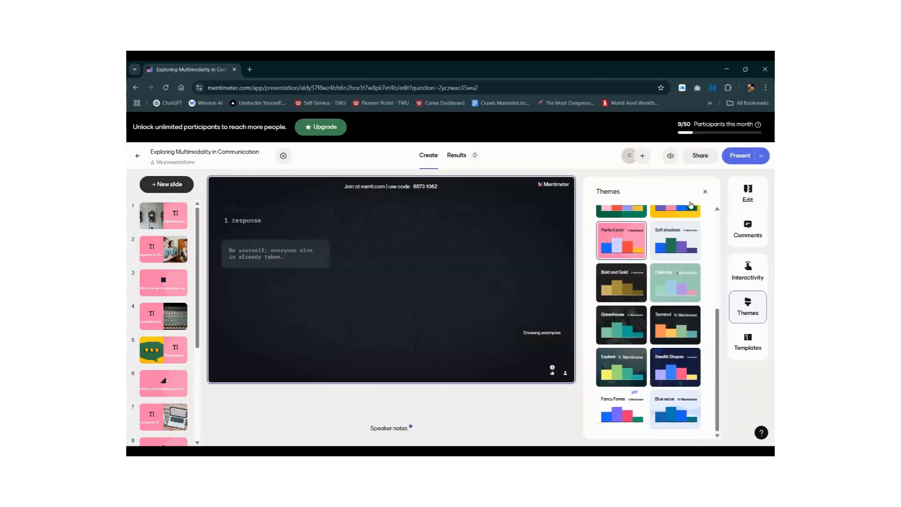
pyautogui.scroll(4, 680, 262)
pyautogui.scroll(1, 690, 207)
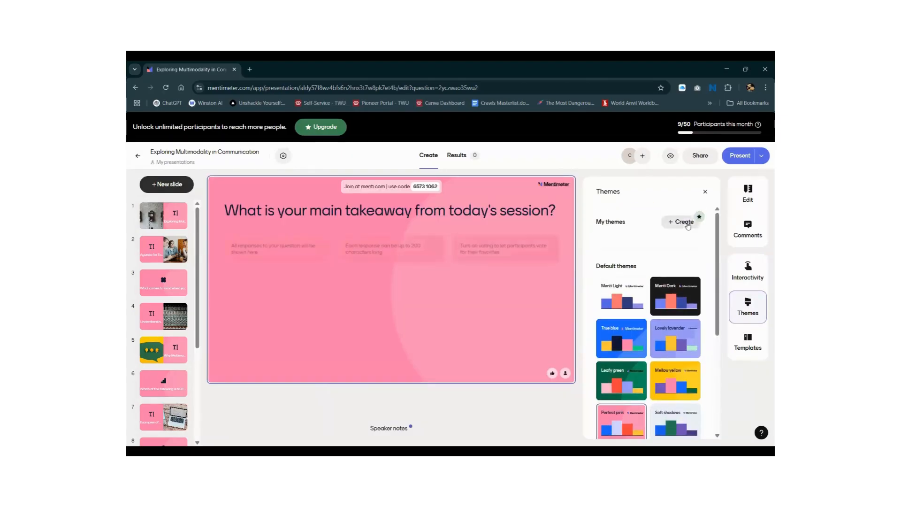
pyautogui.click(702, 191)
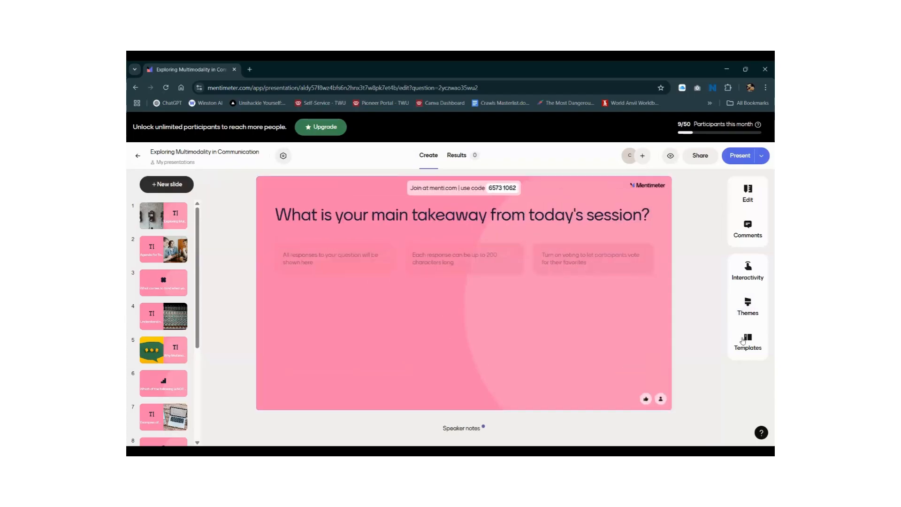
# Enable Q&A and live chat in the interactivity settings, and switch both off again.
pyautogui.click(747, 270)
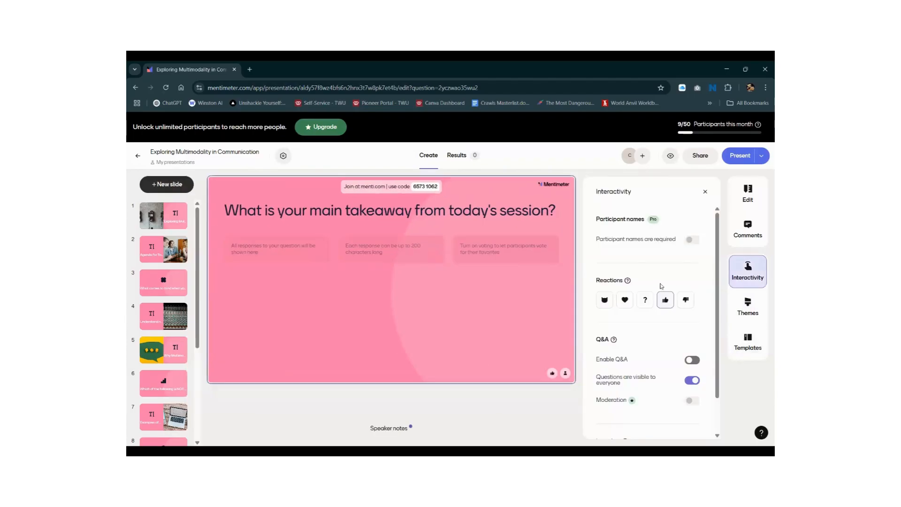
pyautogui.scroll(-1, 714, 305)
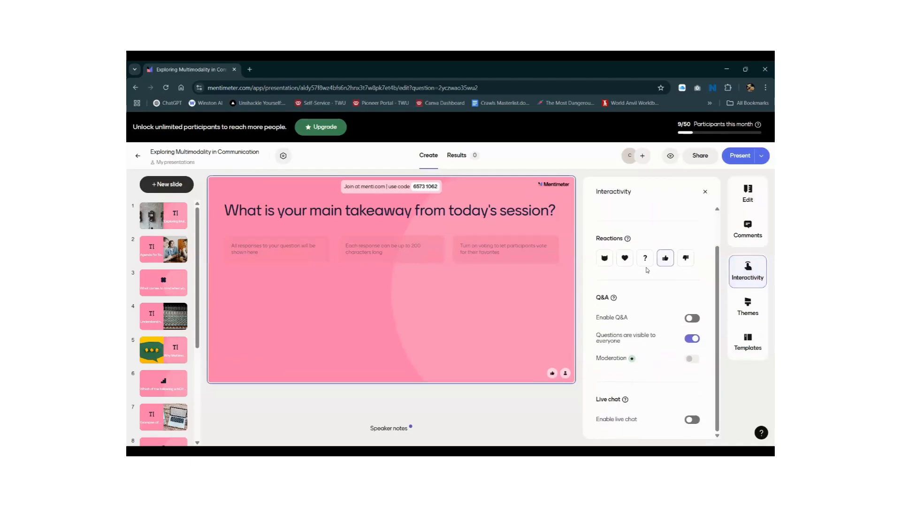
pyautogui.click(691, 319)
pyautogui.click(696, 419)
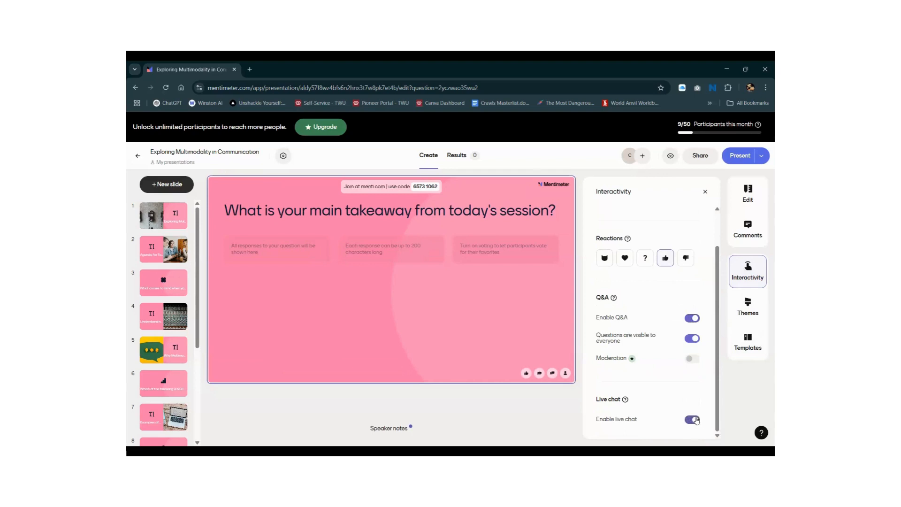
pyautogui.click(690, 318)
pyautogui.scroll(2, 688, 318)
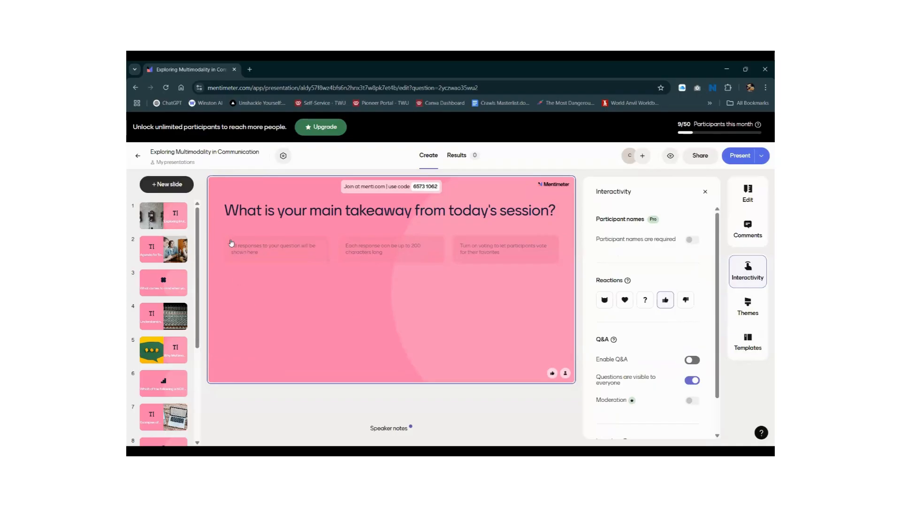
# Return to the title slide of the presentation.
pyautogui.click(179, 227)
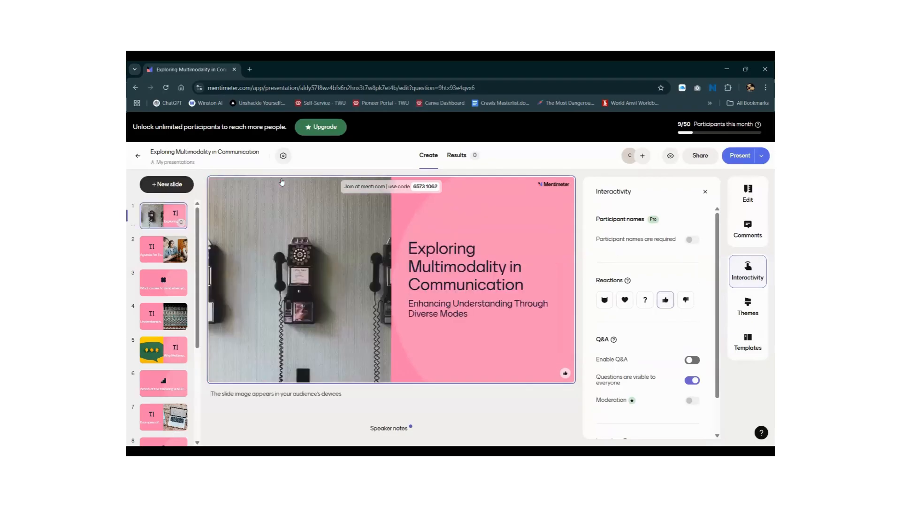